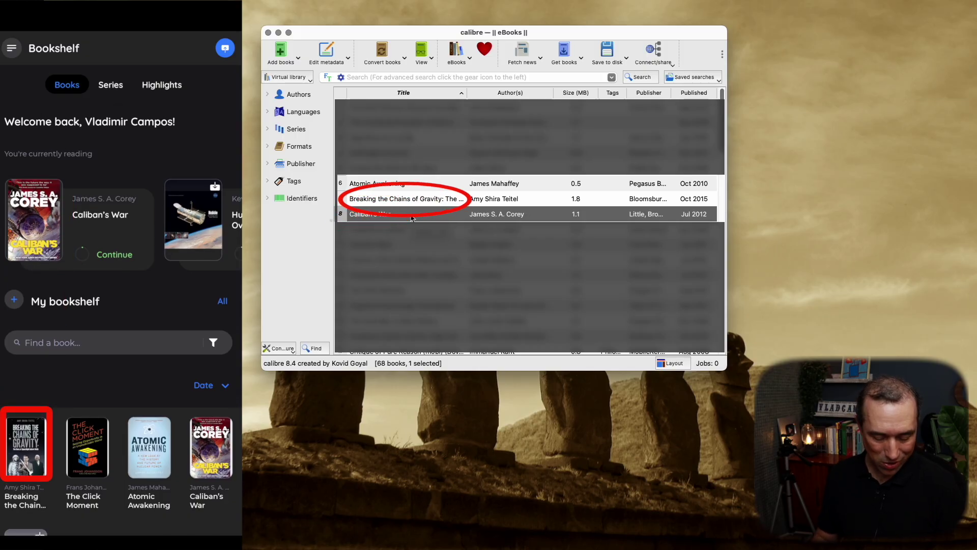
# - Select Breaking the Chains of Gravity, then Atomic Awakening, and scroll through the library list
pyautogui.click(408, 201)
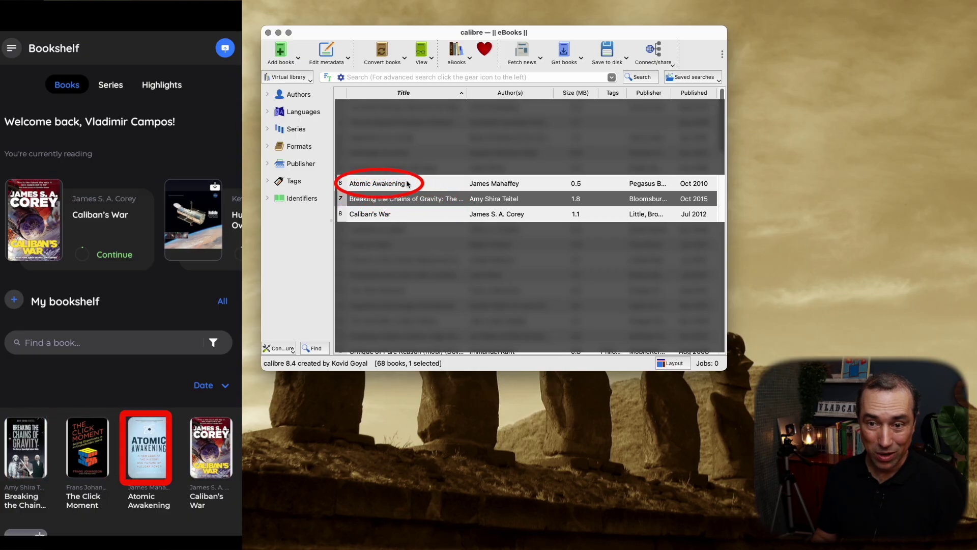
pyautogui.click(422, 186)
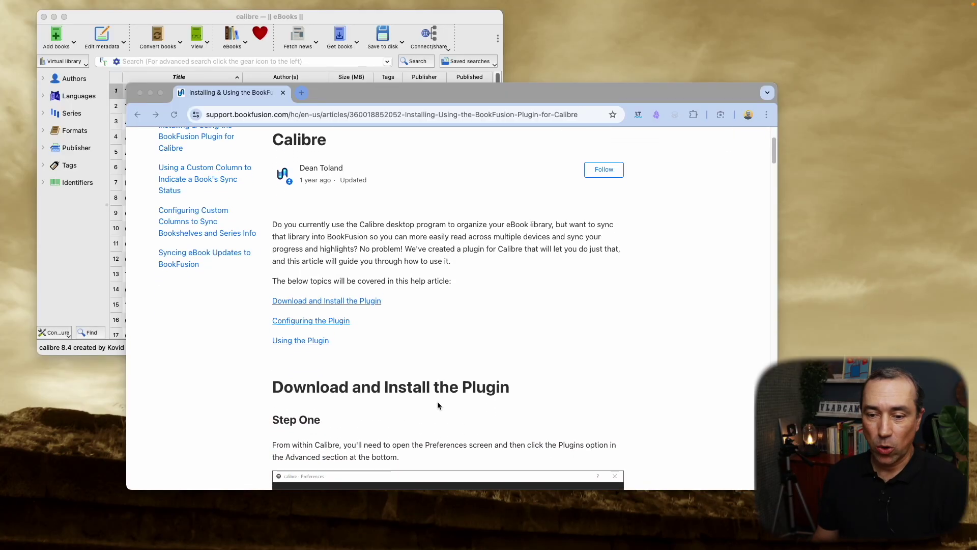
pyautogui.scroll(-8, 439, 405)
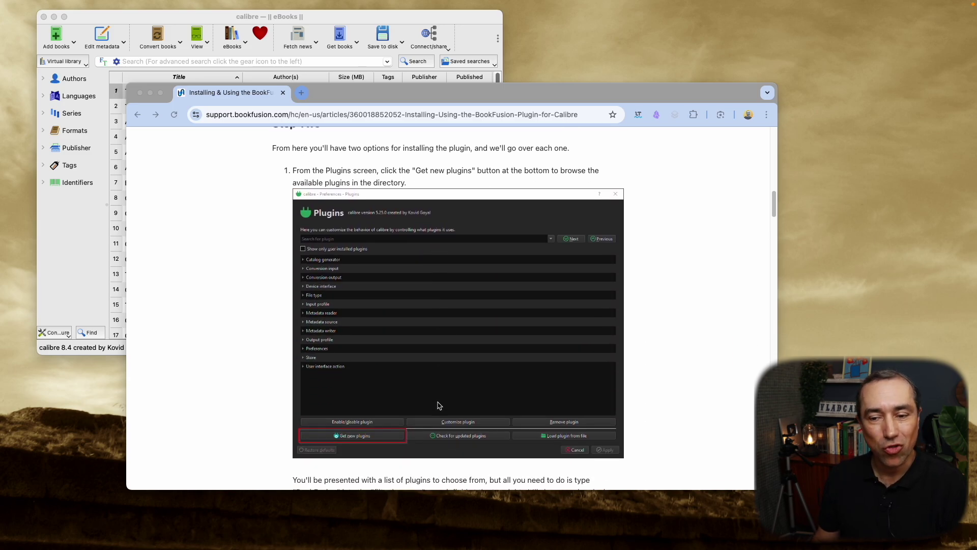
pyautogui.scroll(15, 439, 405)
pyautogui.scroll(3, 437, 405)
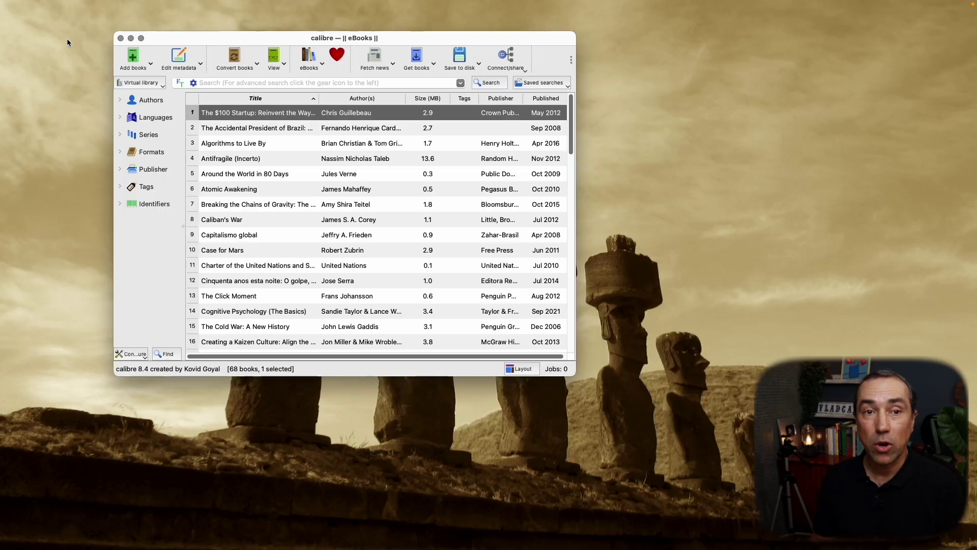
# - Go to Preferences > Plugins and bring up the Get new plugins catalogue
pyautogui.click(41, 6)
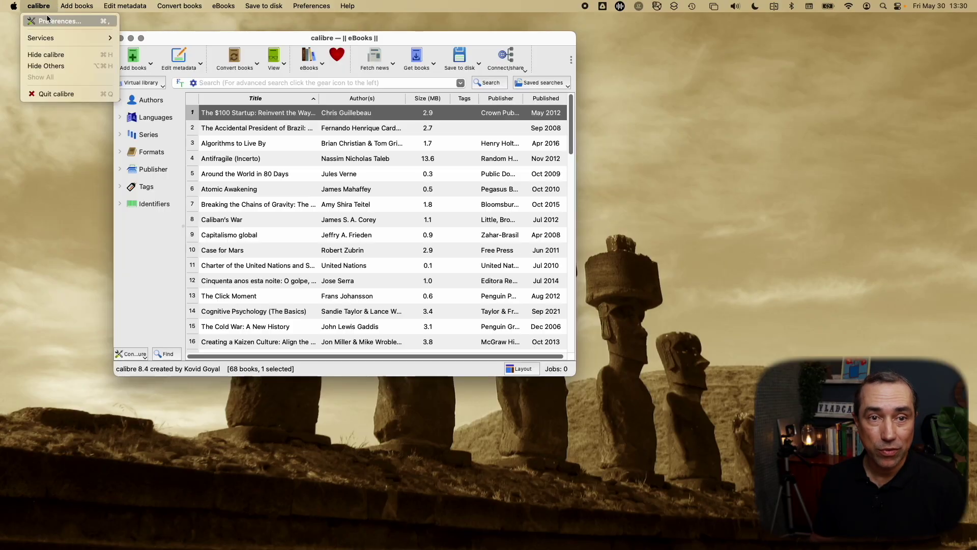
pyautogui.click(47, 21)
pyautogui.scroll(-3, 247, 400)
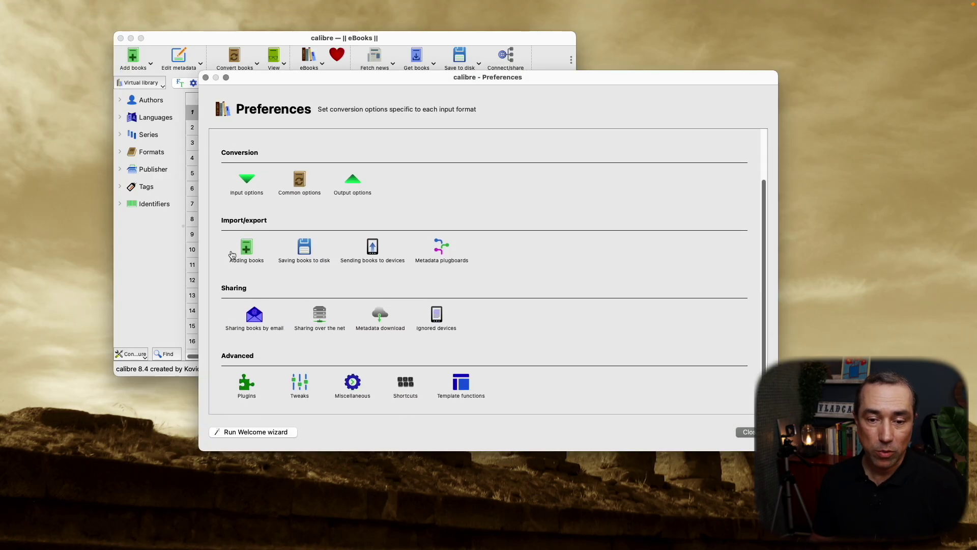
pyautogui.click(247, 387)
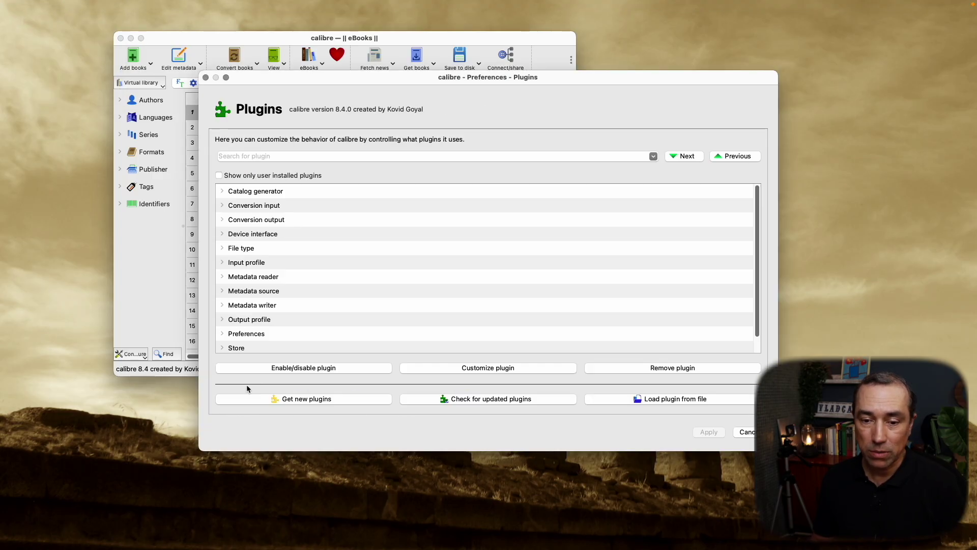
pyautogui.click(290, 402)
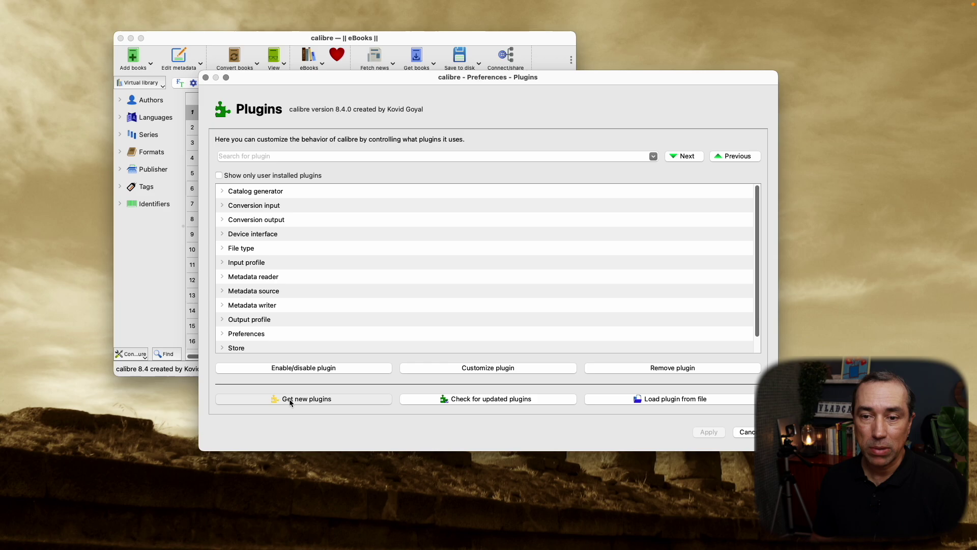
# - Filter for 'BookFus', install BookFusion Cloud & Device Sync with default placement, and restart calibre
pyautogui.click(534, 95)
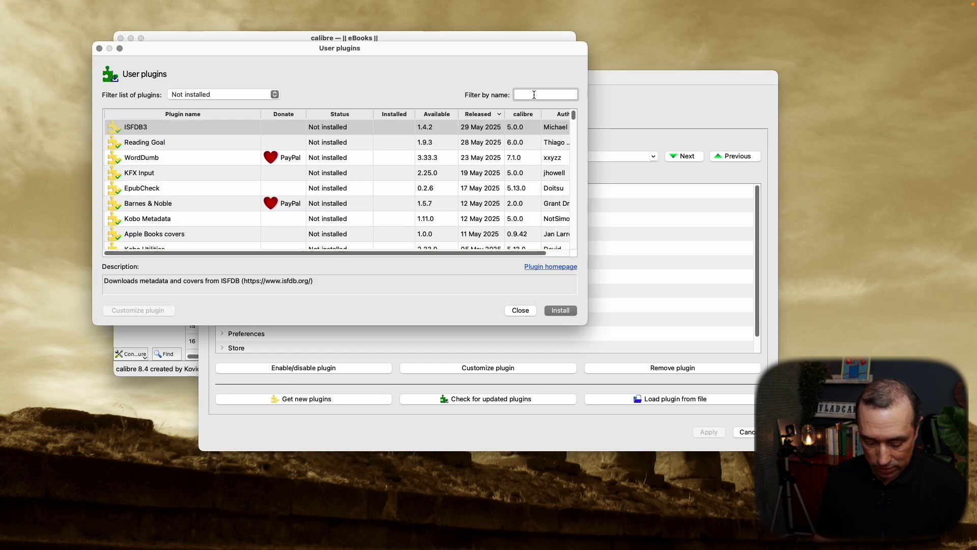
pyautogui.write('BookFusion')
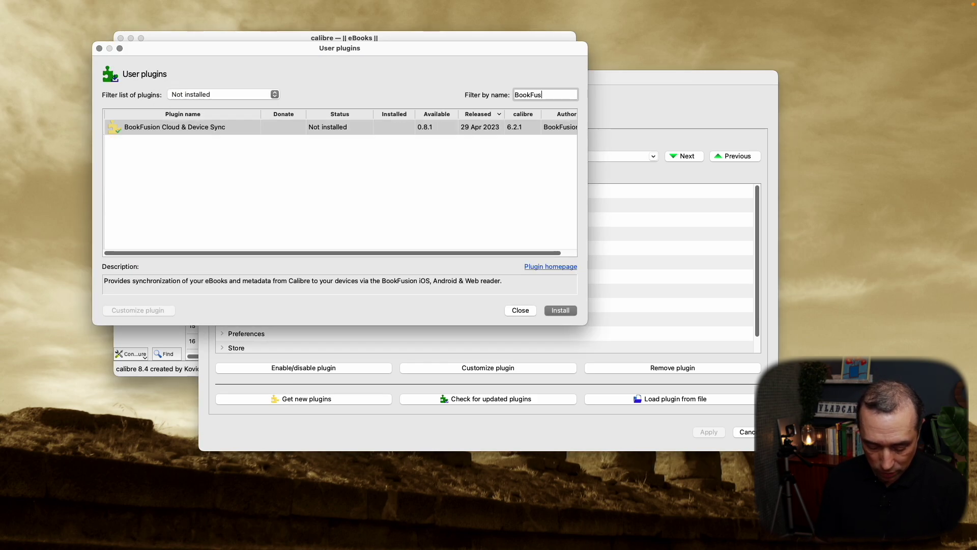
pyautogui.click(186, 131)
pyautogui.click(560, 312)
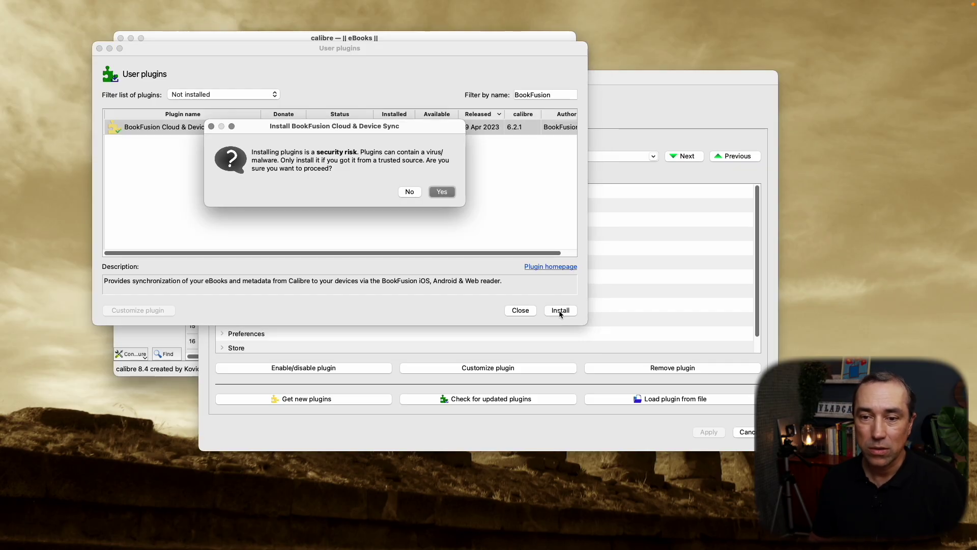
pyautogui.click(442, 192)
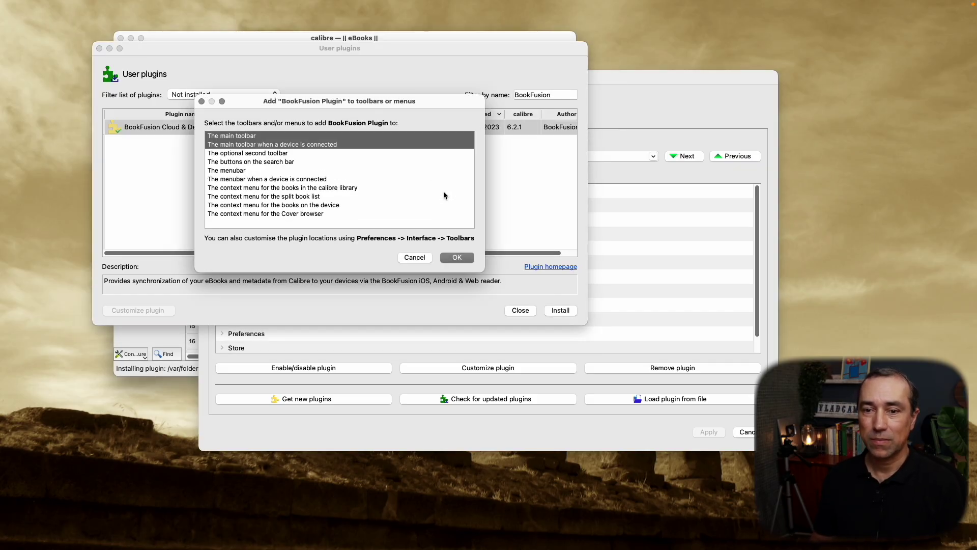
pyautogui.click(465, 258)
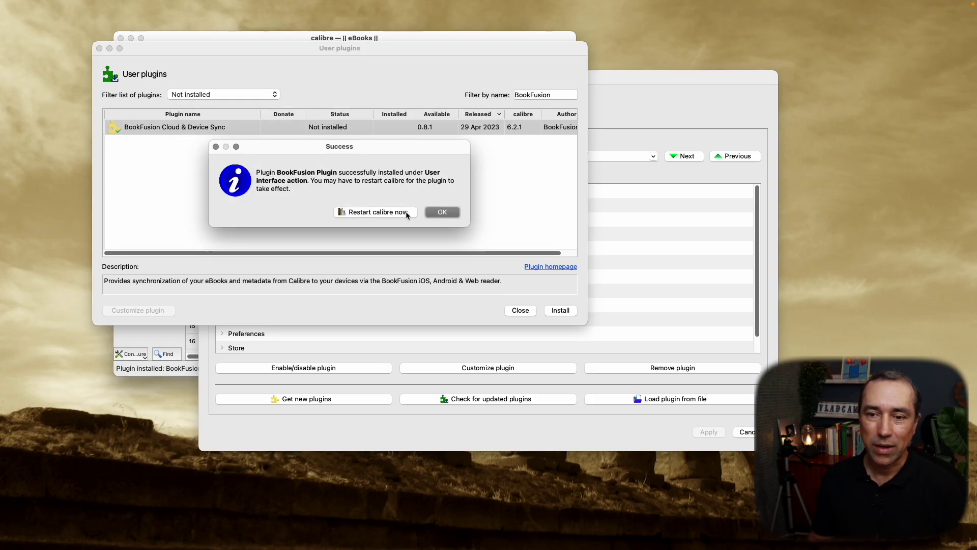
pyautogui.click(376, 211)
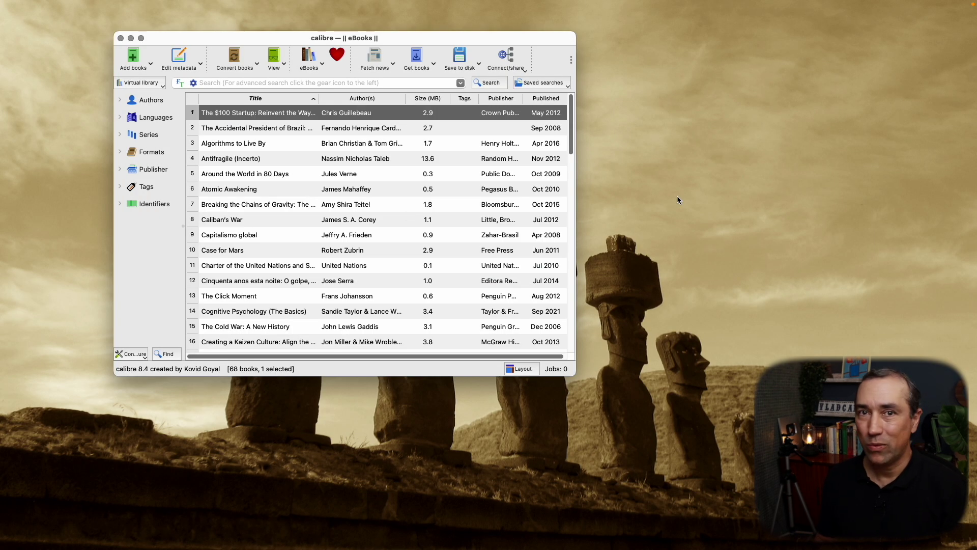
pyautogui.click(571, 61)
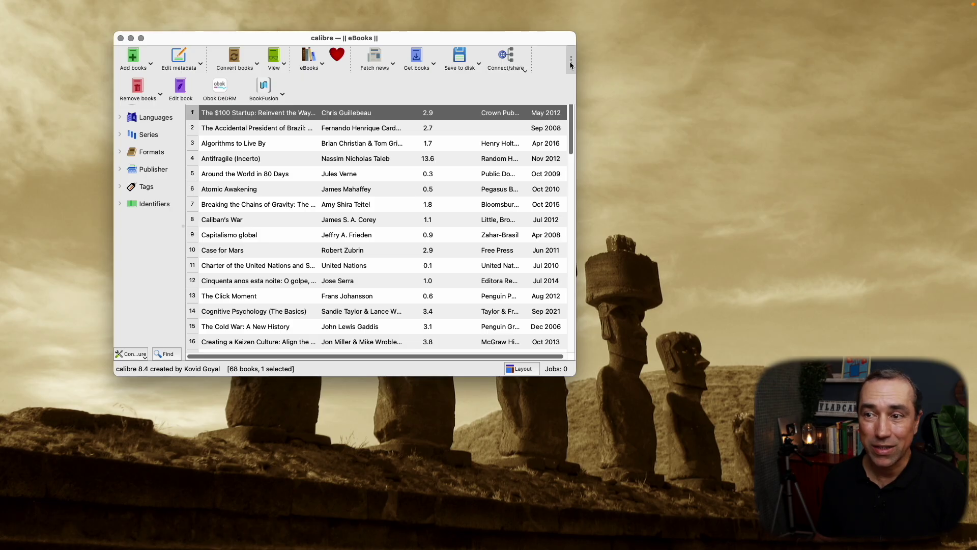
pyautogui.click(571, 62)
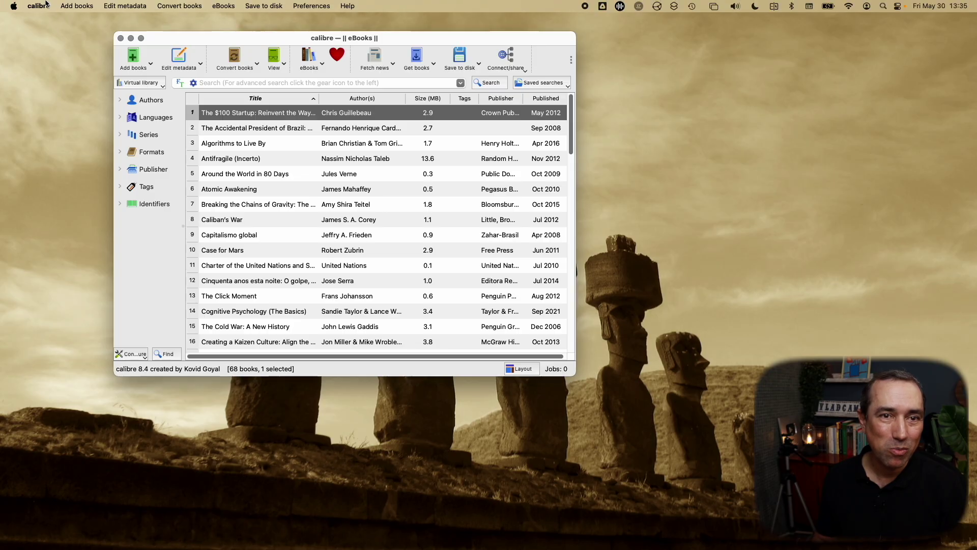
# - In Plugins preferences, show only user-installed plugins and select BookFusion Plugin under User interface action
pyautogui.click(38, 7)
pyautogui.click(56, 20)
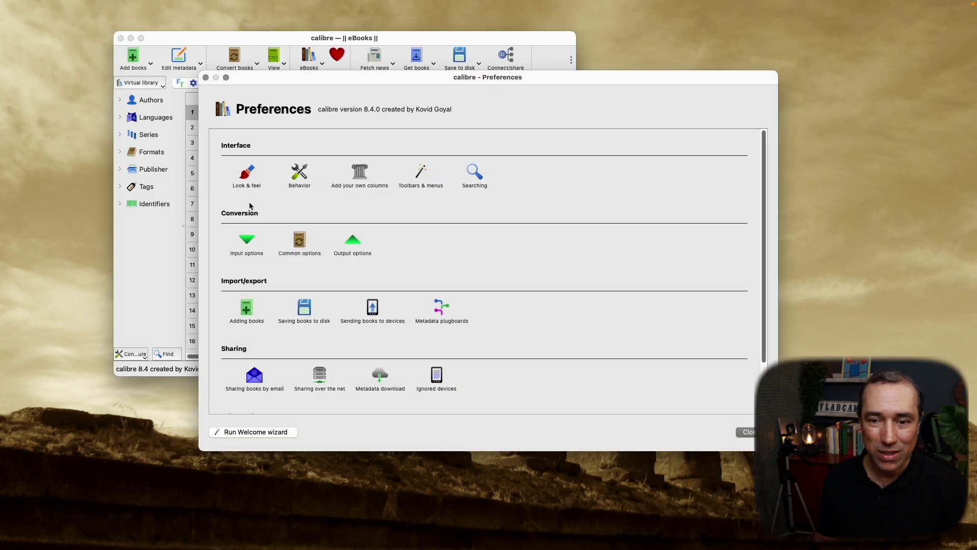
pyautogui.scroll(-3, 299, 288)
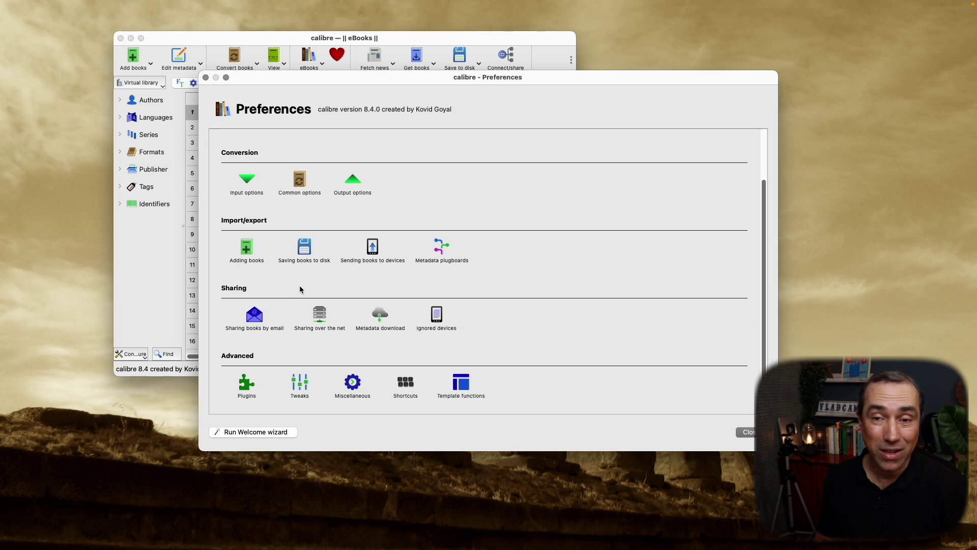
pyautogui.click(243, 380)
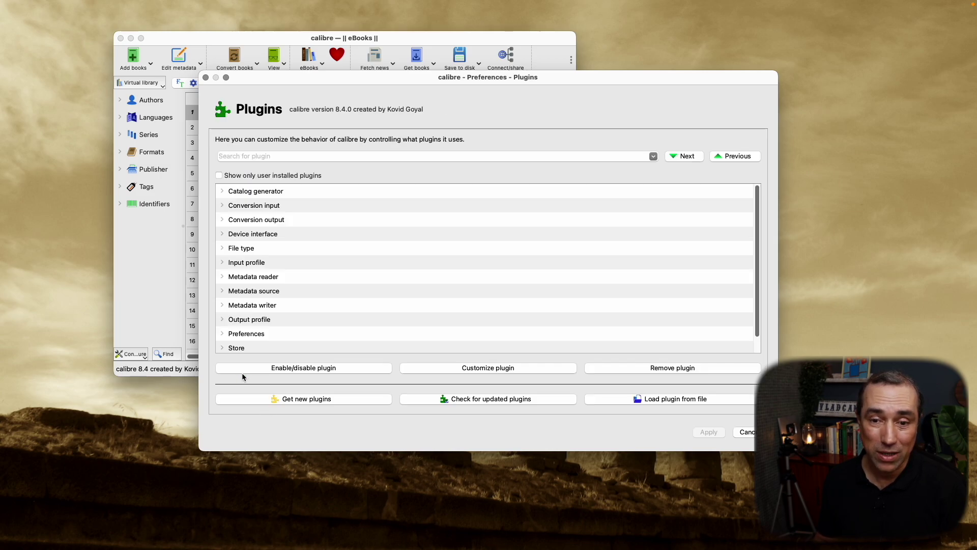
pyautogui.click(219, 175)
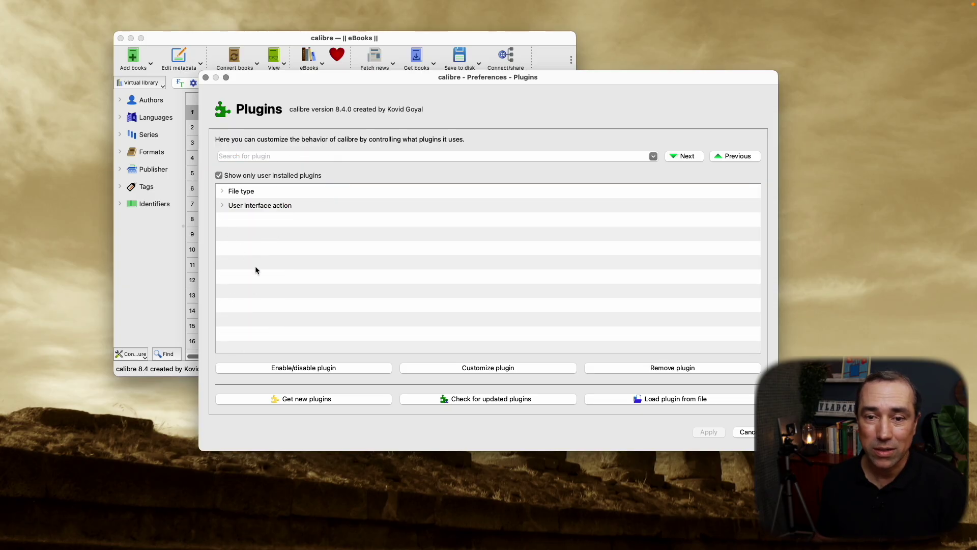
pyautogui.click(222, 206)
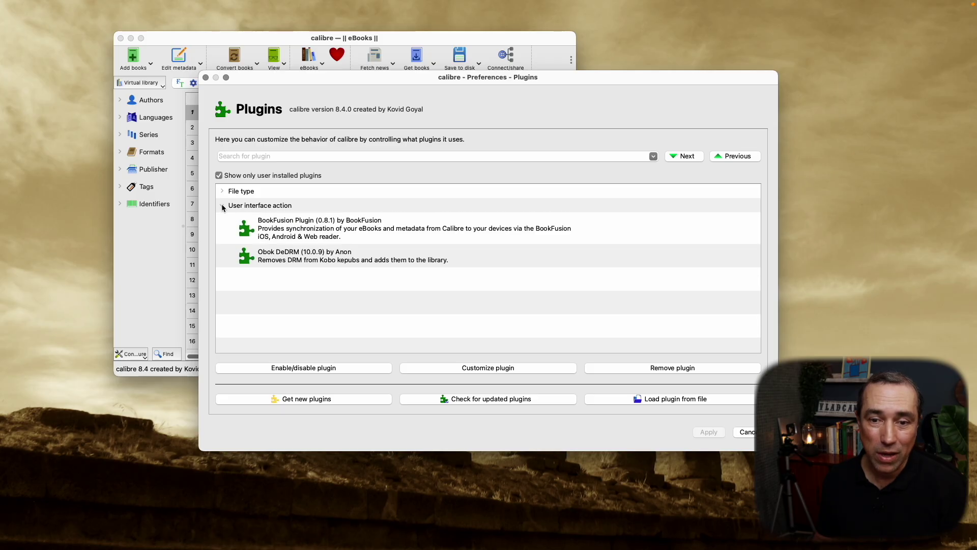
pyautogui.click(313, 232)
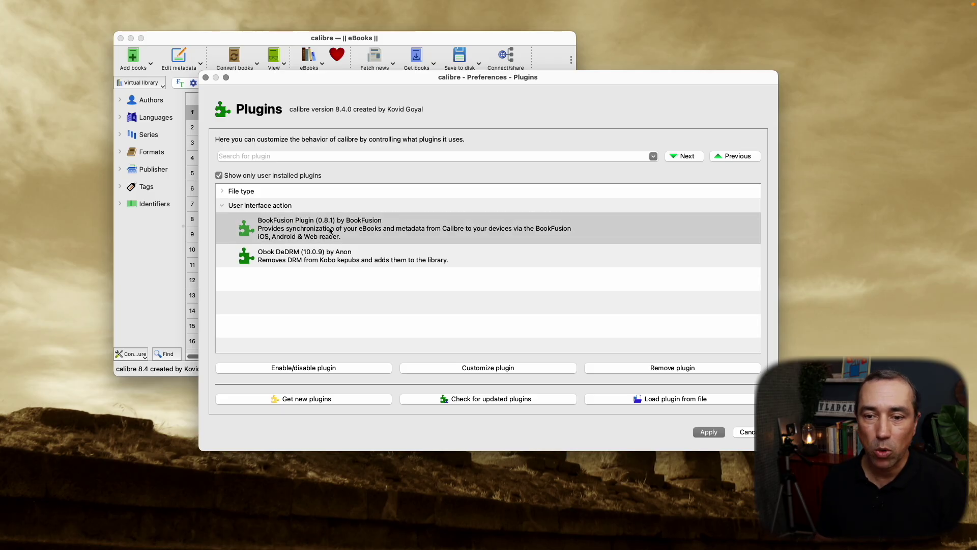
# - Open Customize plugin for BookFusion and move its settings dialog to the screen centre
pyautogui.click(460, 370)
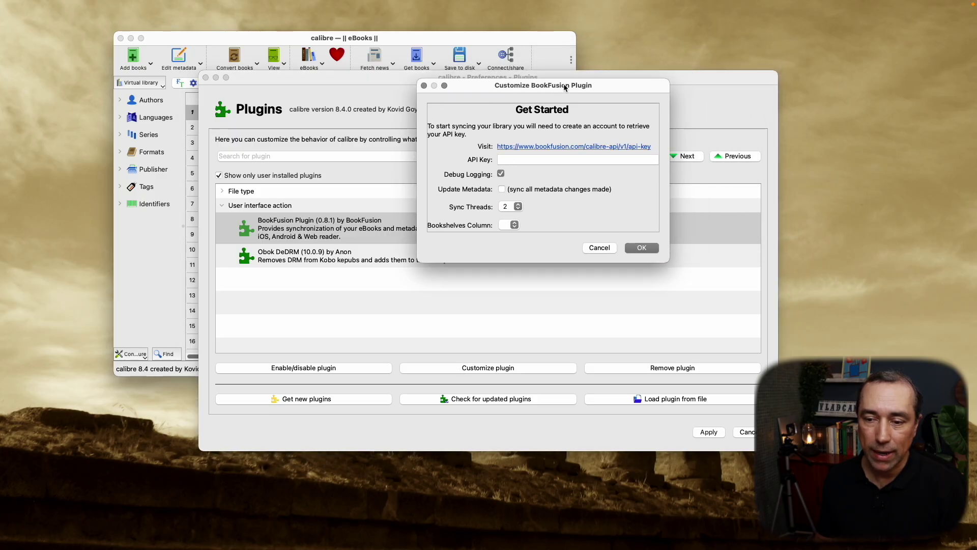
pyautogui.moveTo(587, 86); pyautogui.dragTo(491, 132)
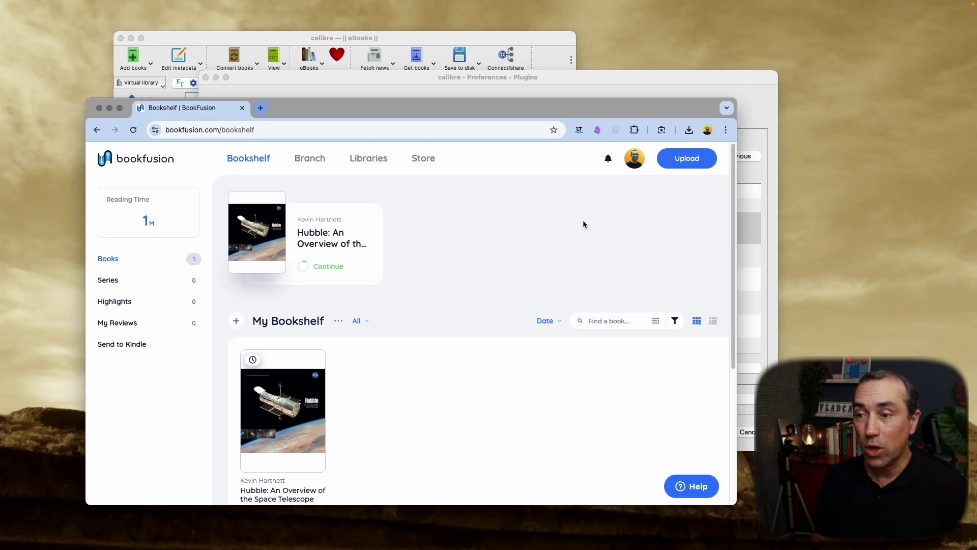
# - Go through account Settings > Integrations to the Calibre integration's API key page
pyautogui.click(636, 164)
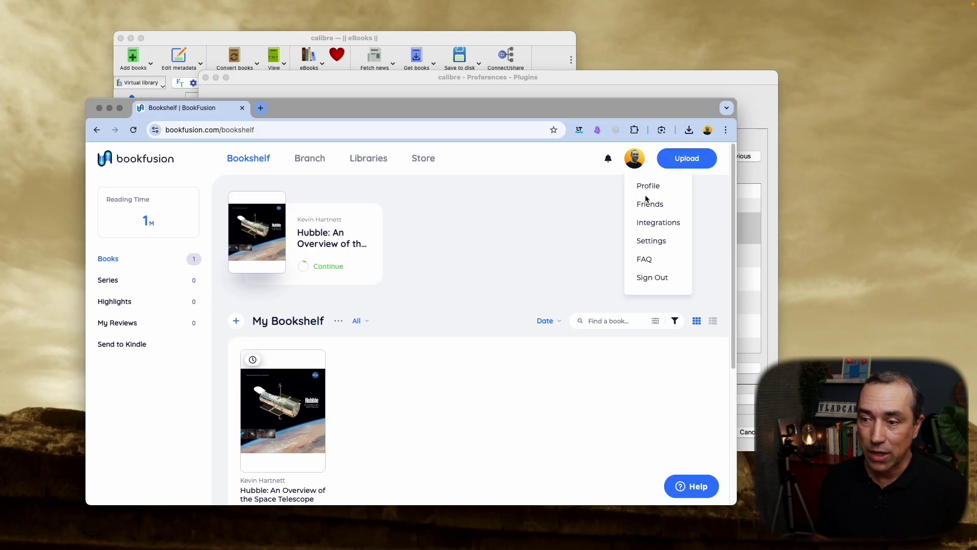
pyautogui.click(653, 241)
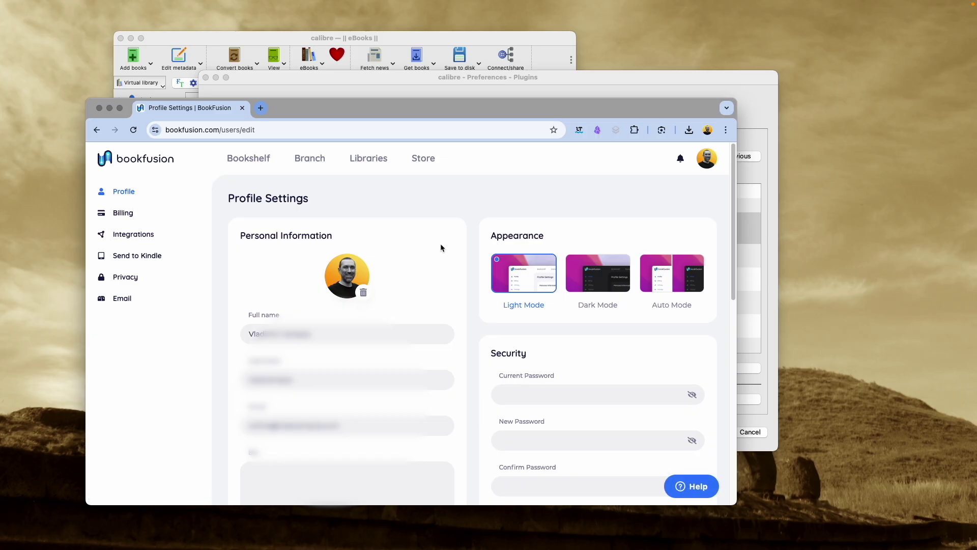
pyautogui.click(167, 236)
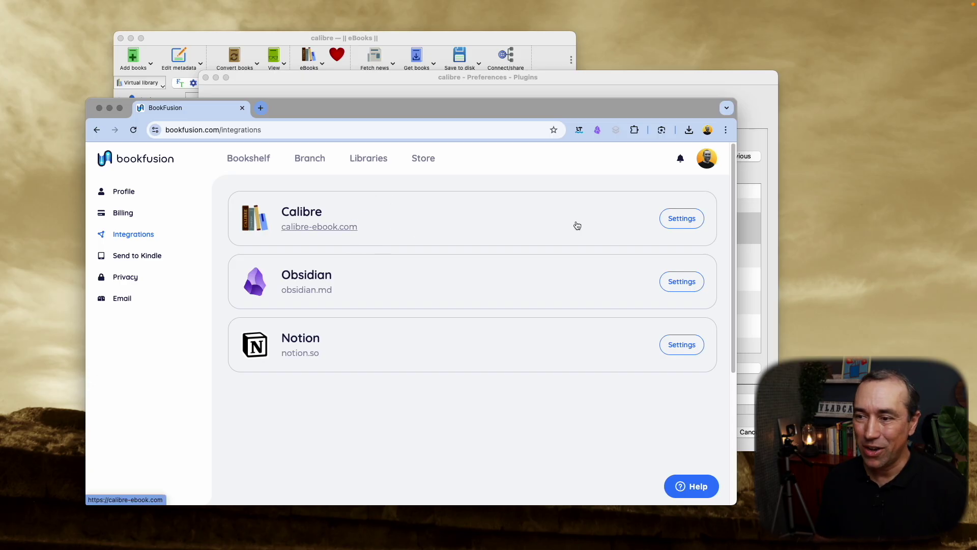
pyautogui.click(674, 223)
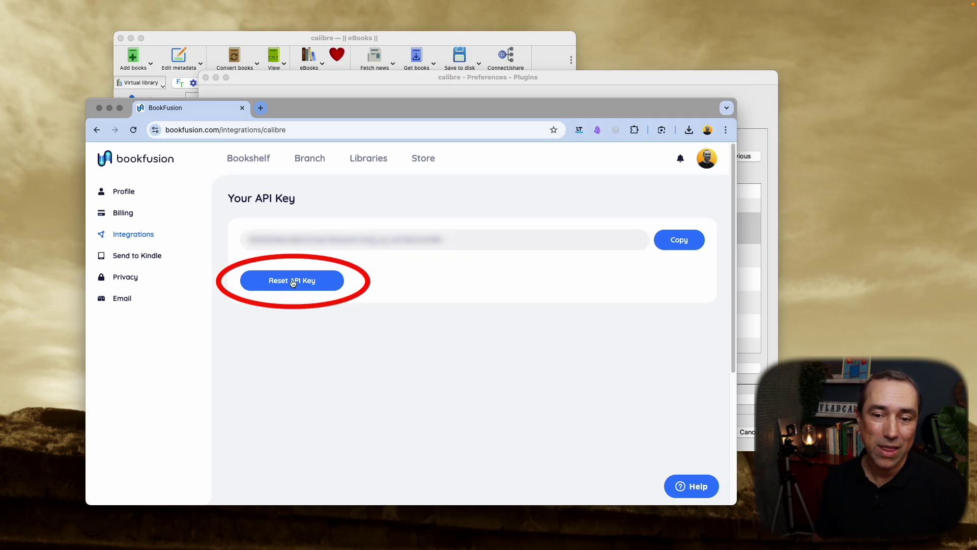
# - Reset the Calibre integration's API key and copy the new key to the clipboard
pyautogui.click(325, 285)
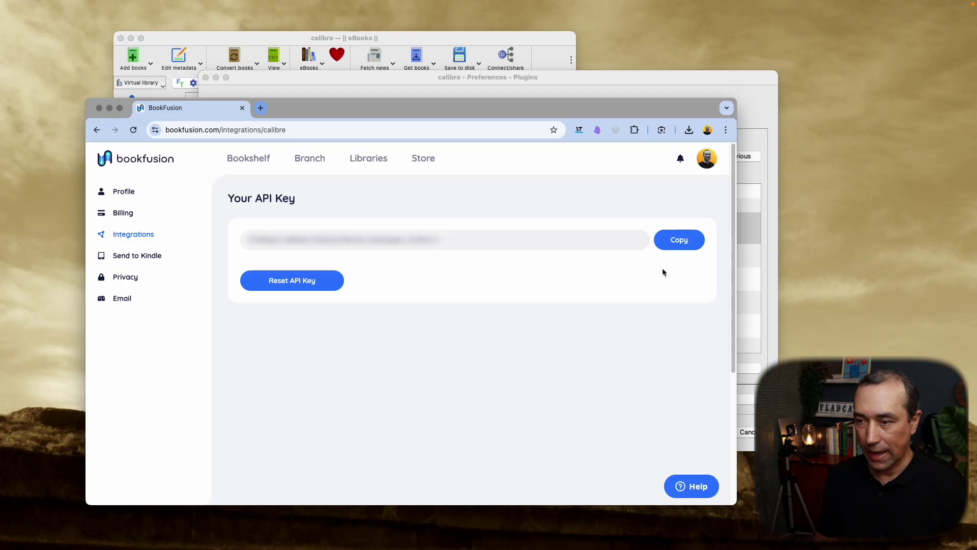
pyautogui.click(678, 245)
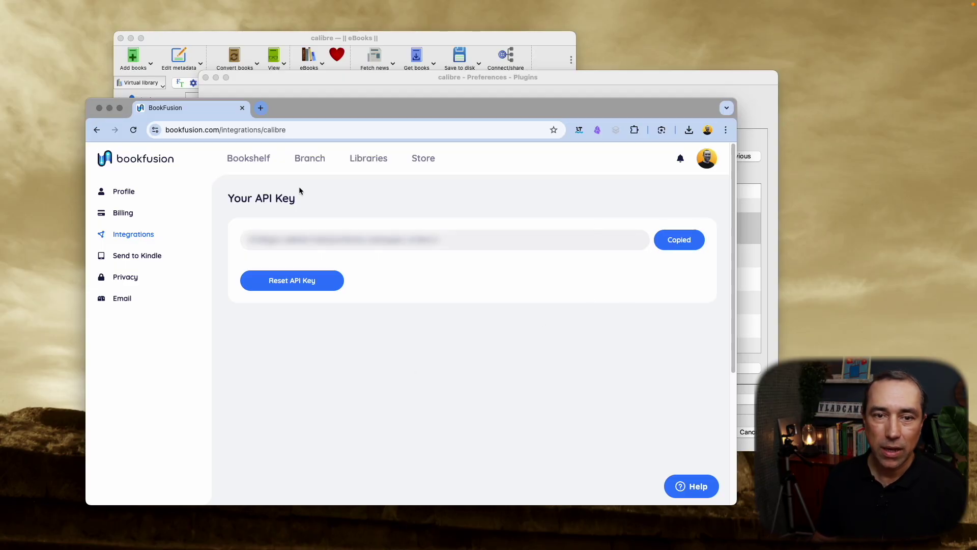
# - Paste the copied API key into the BookFusion plugin's API Key field, confirm, and apply preferences
pyautogui.click(109, 108)
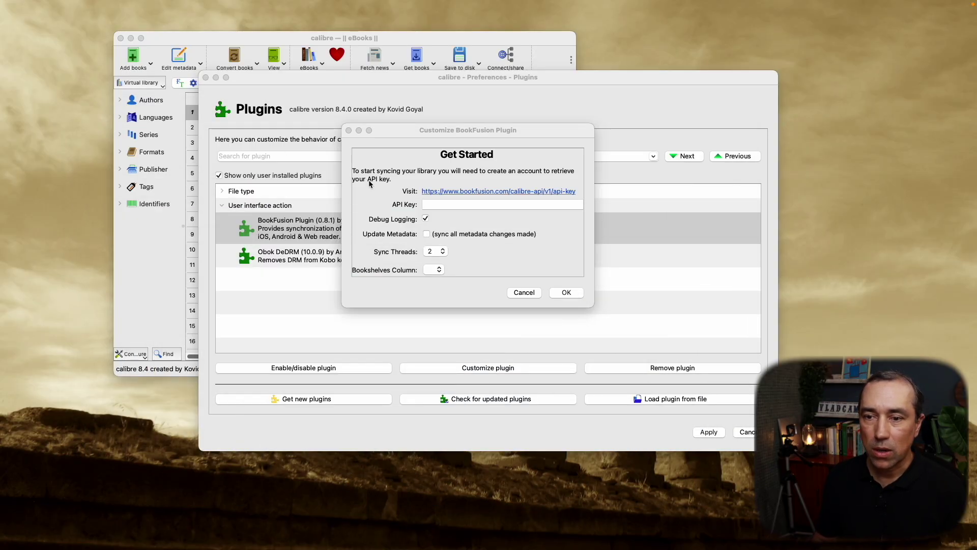
pyautogui.click(436, 206)
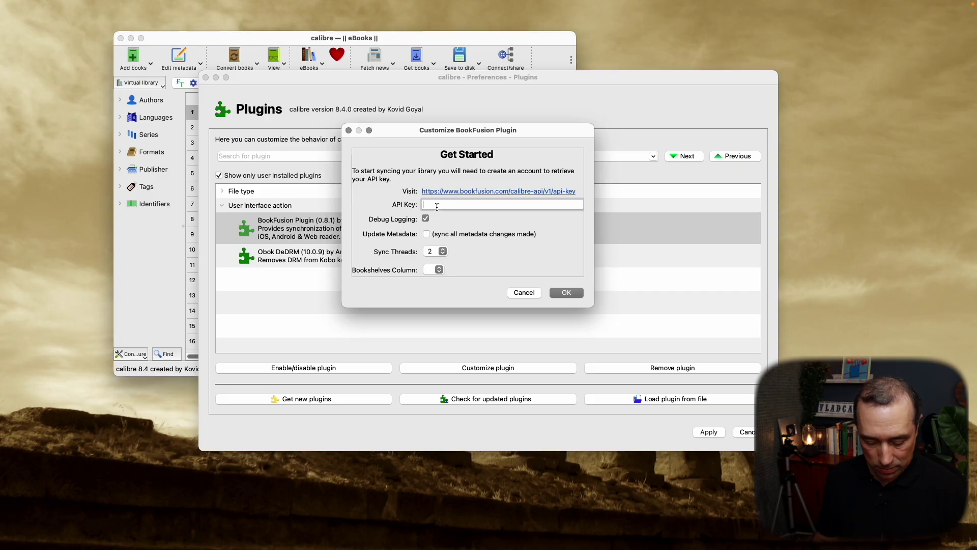
pyautogui.press('super+v')
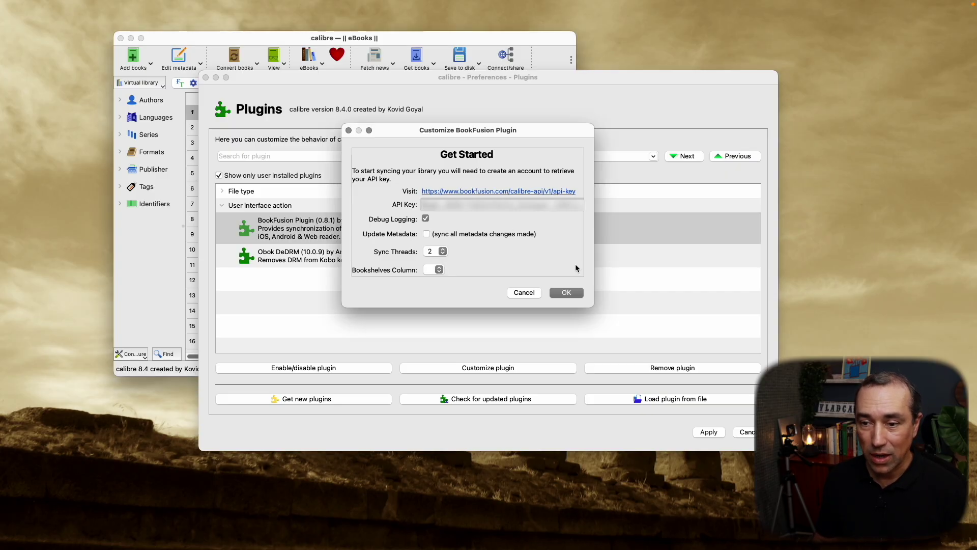
pyautogui.click(576, 292)
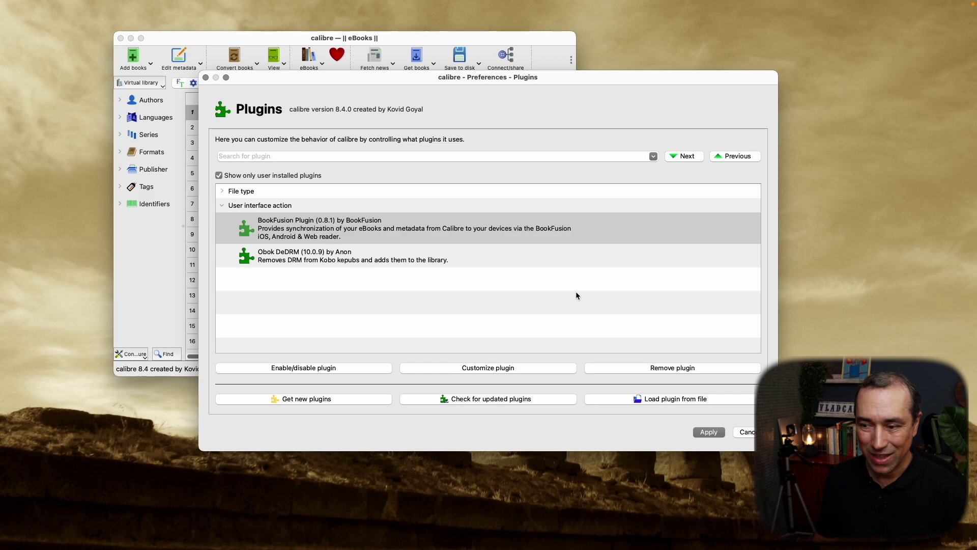
pyautogui.click(708, 433)
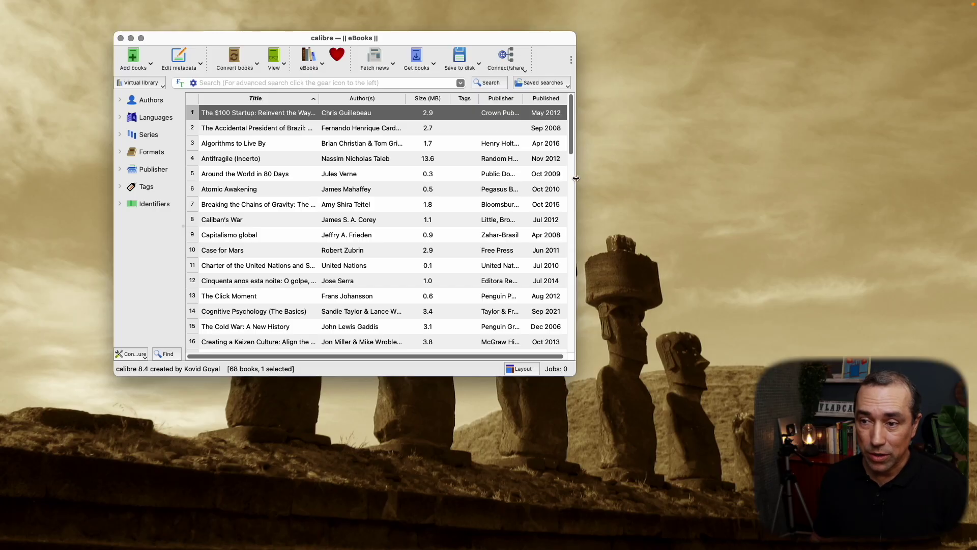
# - Widen the calibre window, select Caliban's War, and choose BookFusion's Sync selected books
pyautogui.moveTo(576, 178); pyautogui.dragTo(734, 191)
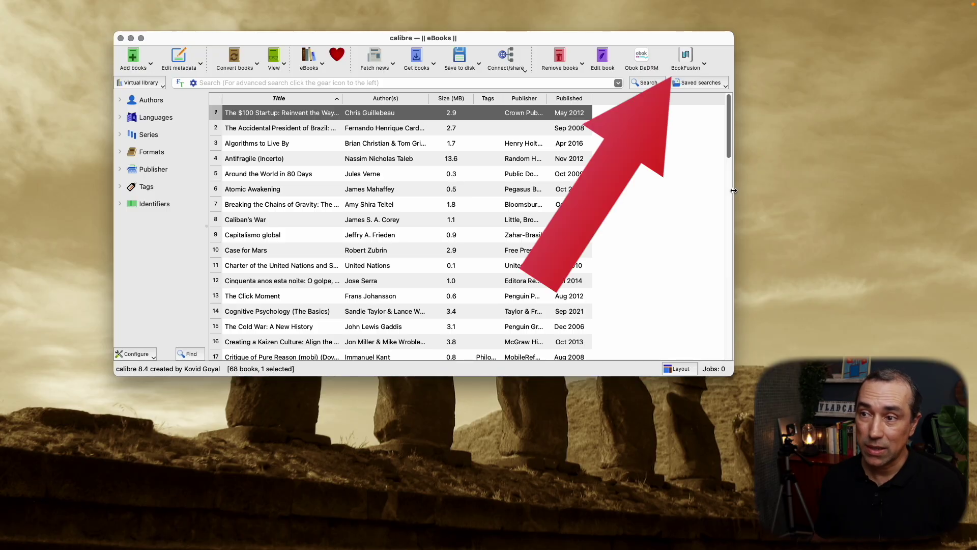
pyautogui.click(707, 67)
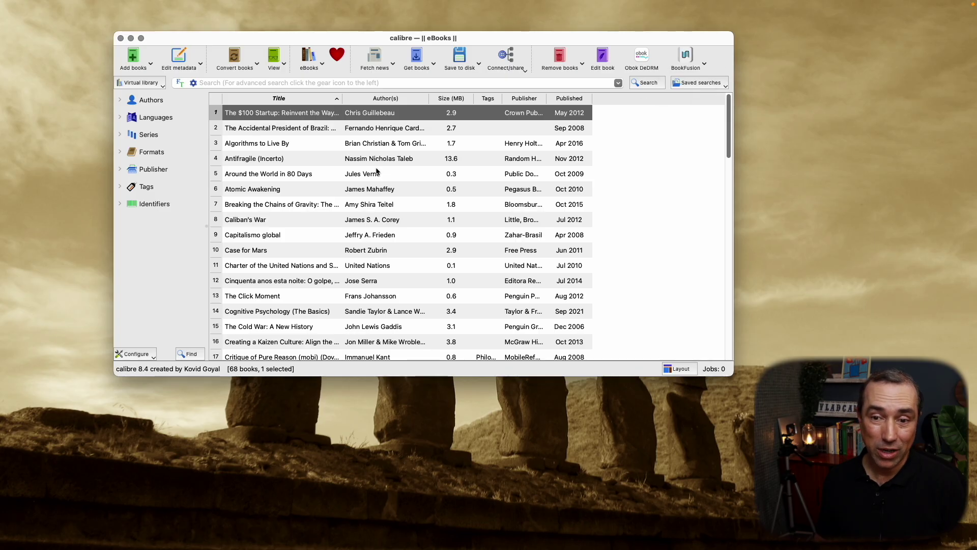
pyautogui.click(288, 221)
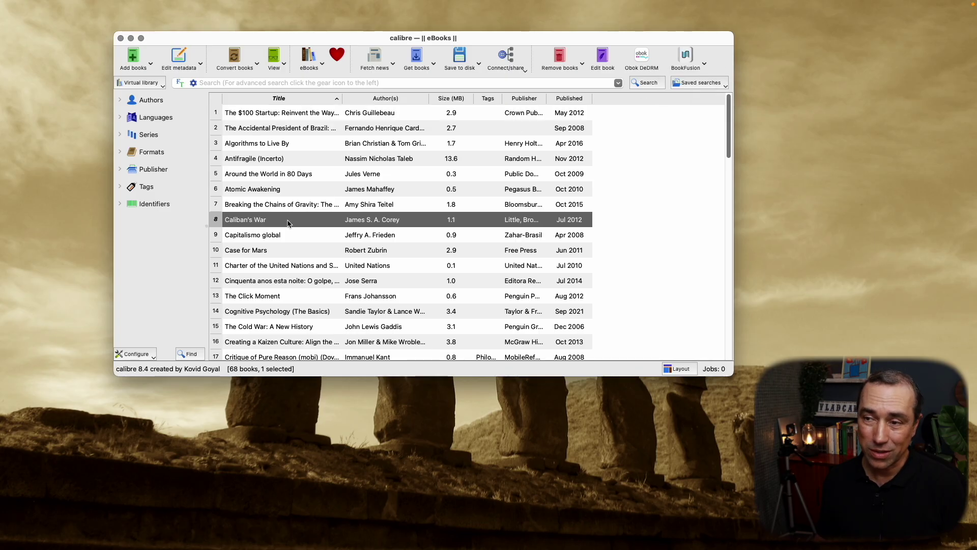
pyautogui.click(705, 65)
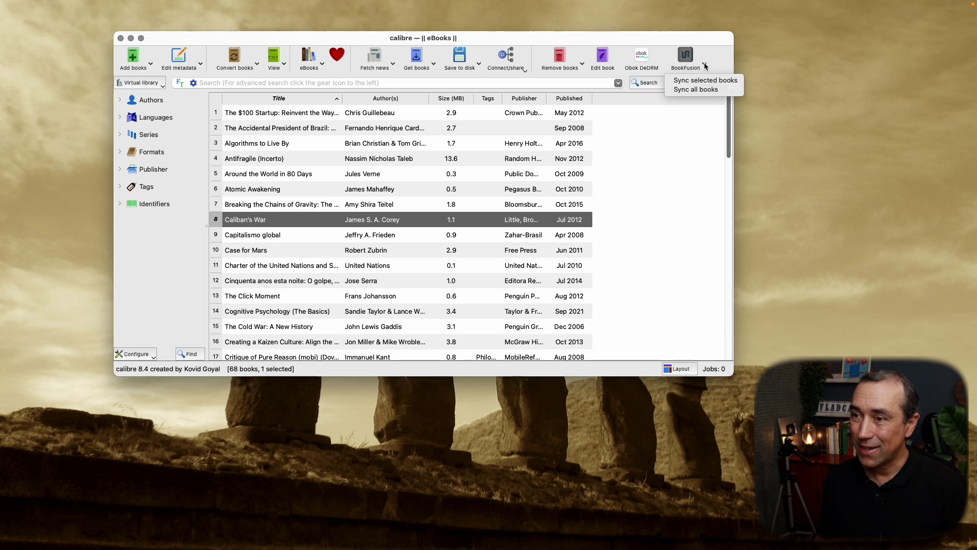
pyautogui.click(730, 81)
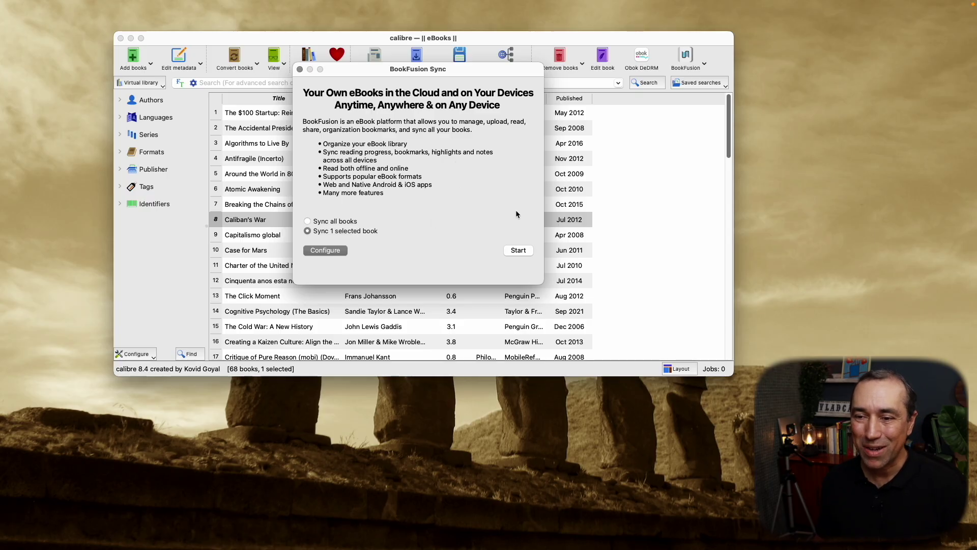
# - Start the BookFusion upload of Caliban's War and close the sync window when done
pyautogui.click(517, 252)
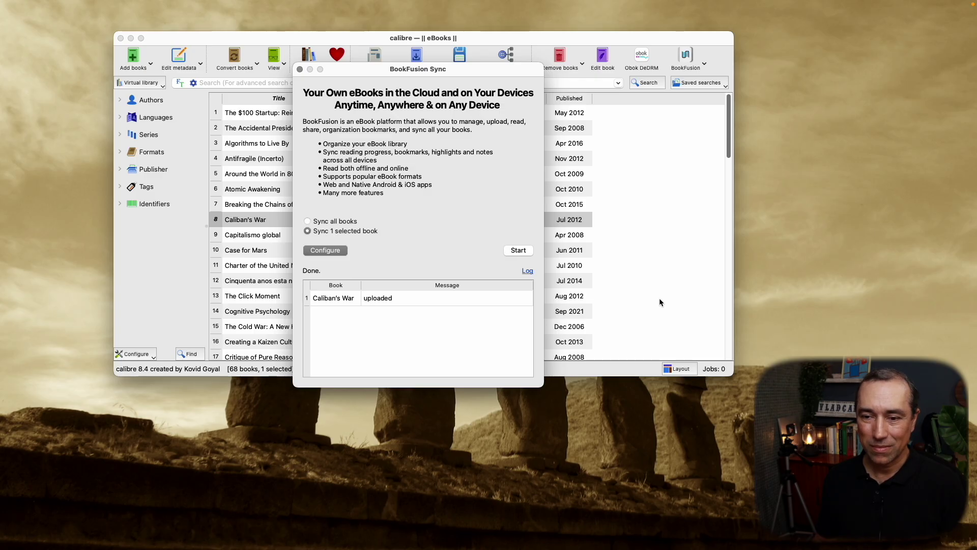
pyautogui.click(300, 70)
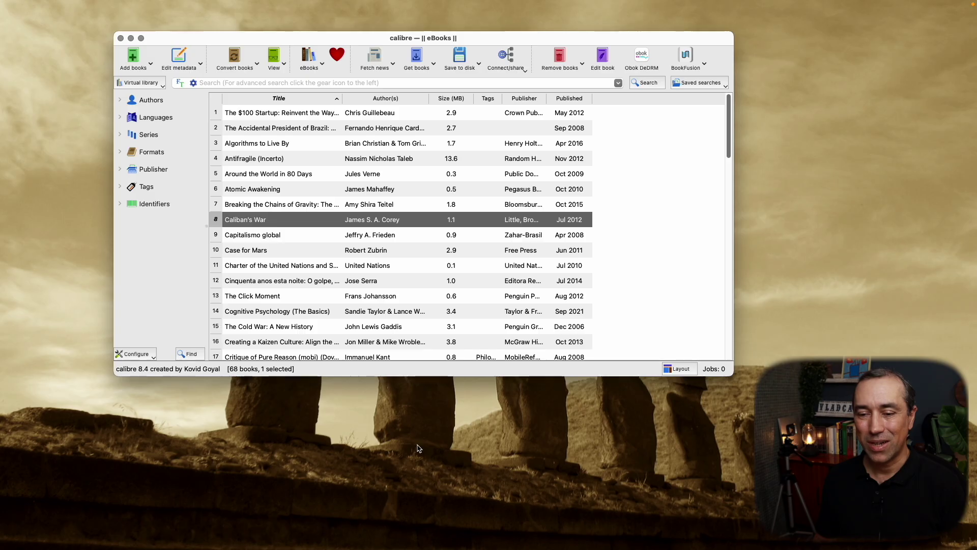
# - Back in the browser, open Caliban's War from the BookFusion bookshelf in the web reader
pyautogui.press('super+Tab')
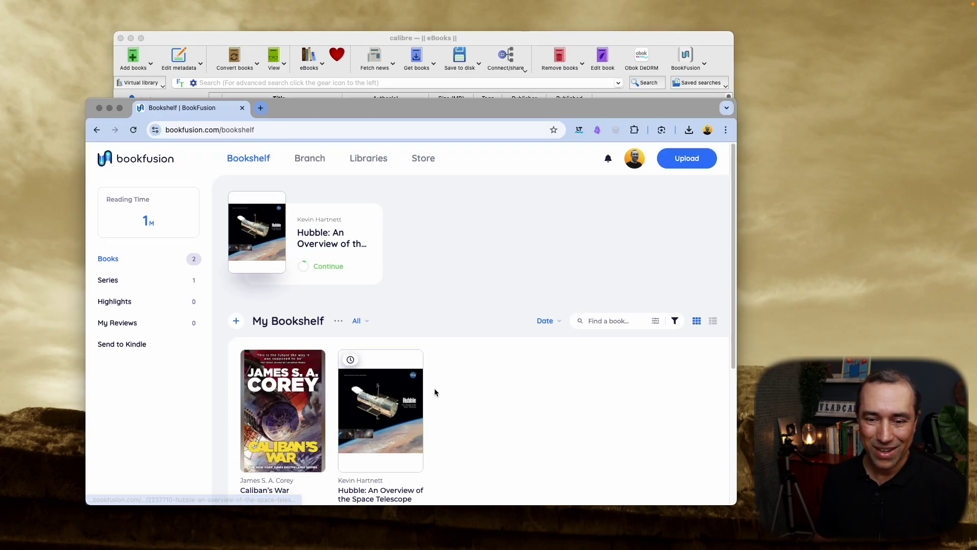
pyautogui.scroll(-3, 434, 393)
pyautogui.click(301, 332)
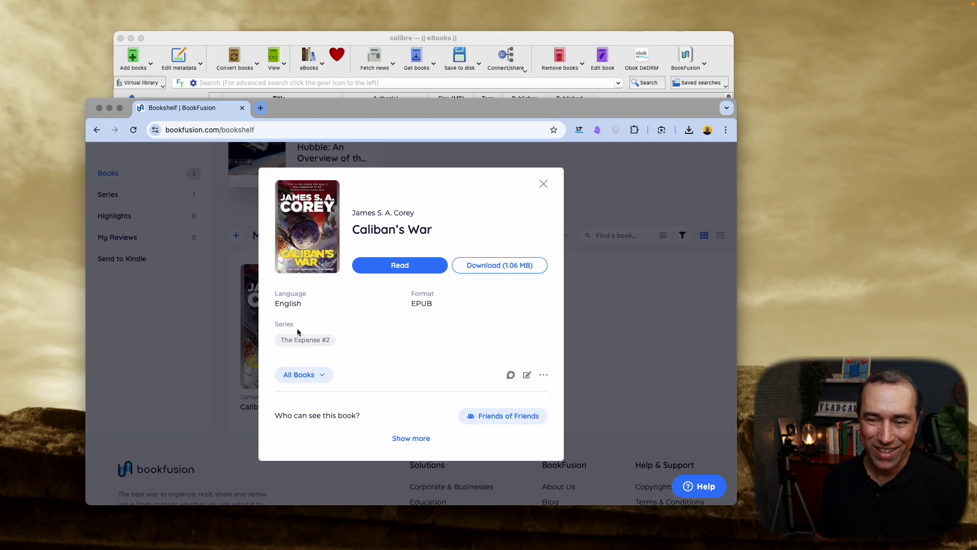
pyautogui.click(391, 270)
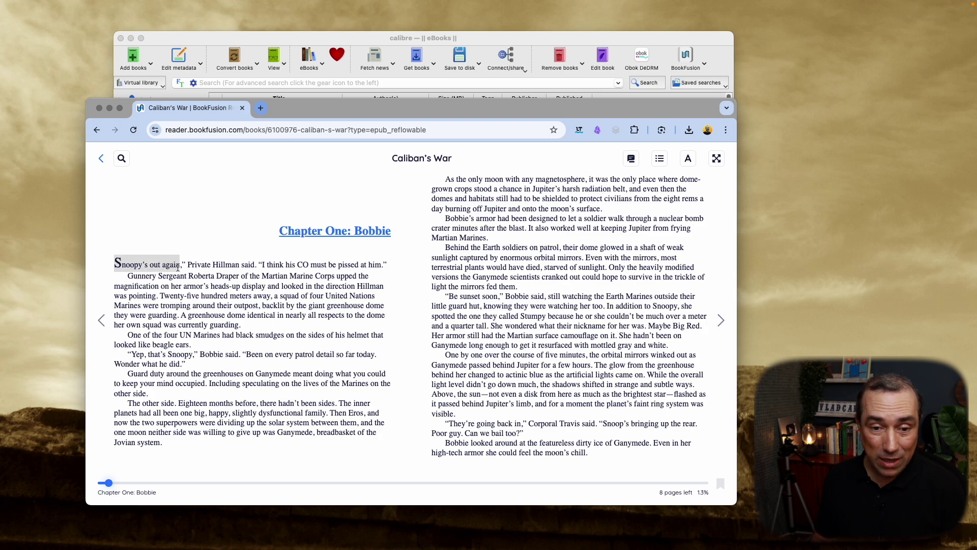
# - Highlight the opening two paragraphs of Caliban's War 'Chapter One: Bobbie' in yellow
pyautogui.moveTo(234, 268); pyautogui.dragTo(249, 326)
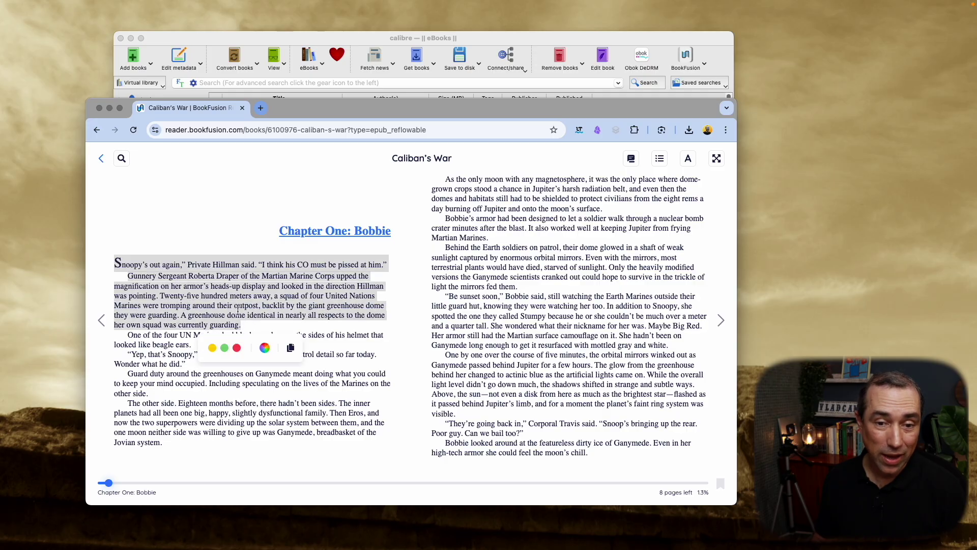
pyautogui.click(211, 348)
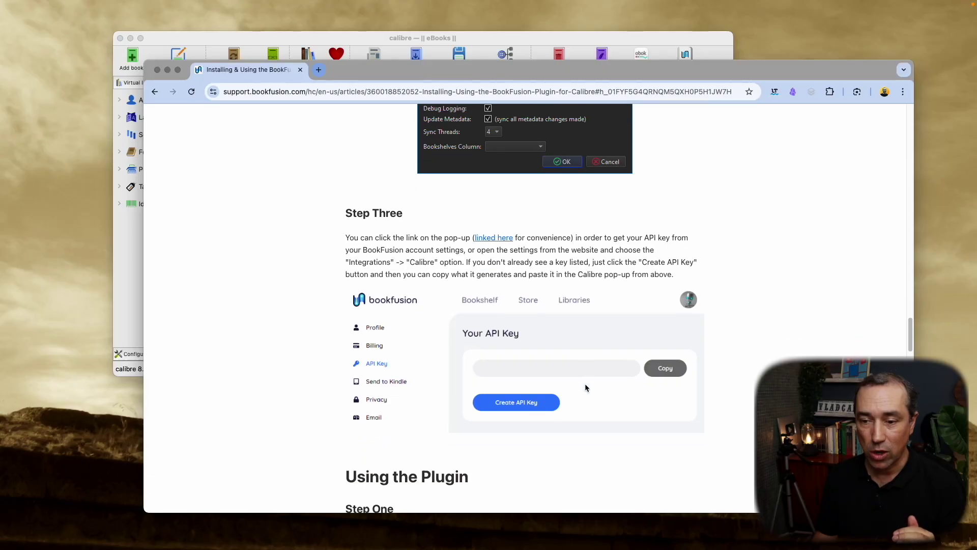
pyautogui.scroll(-10, 585, 386)
pyautogui.scroll(-20, 585, 388)
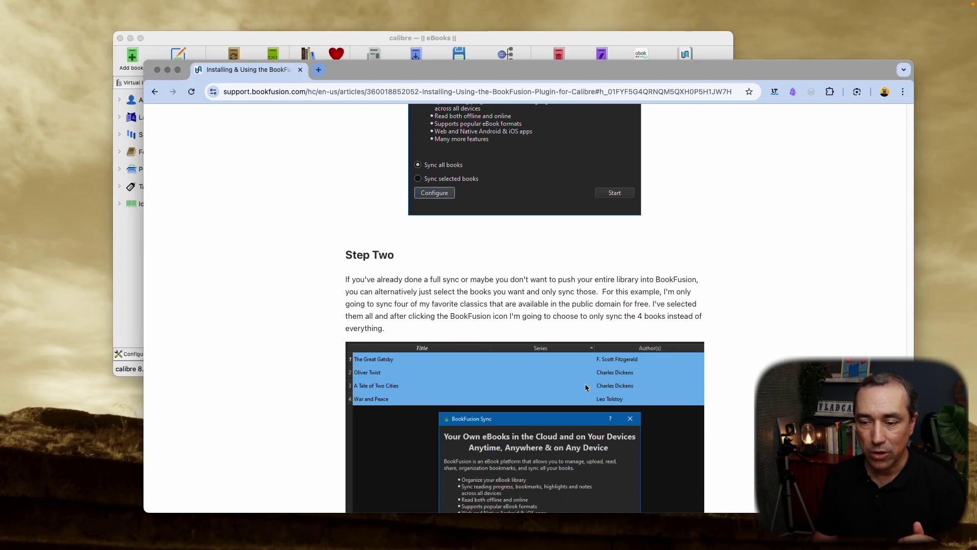
pyautogui.scroll(-1, 664, 340)
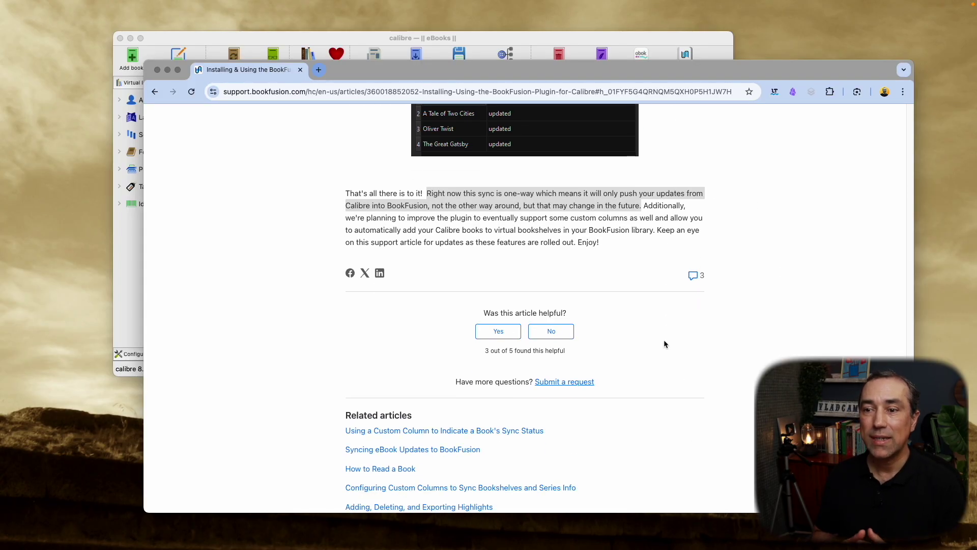